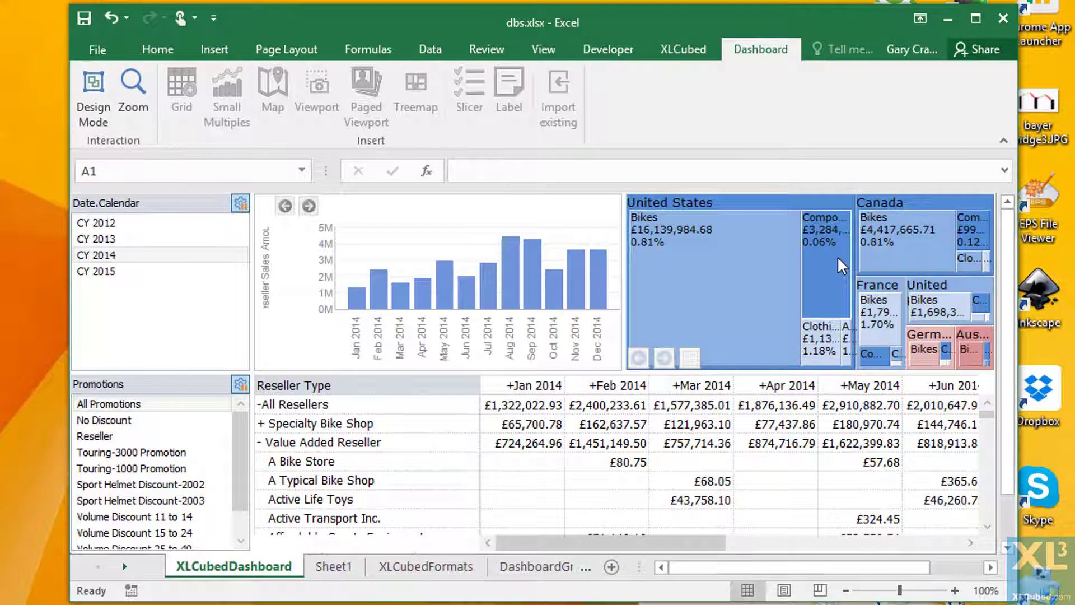
- Maximize the dbs.xlsx dashboard window so its chart, treemap and reseller grid fill the screen
click(975, 19)
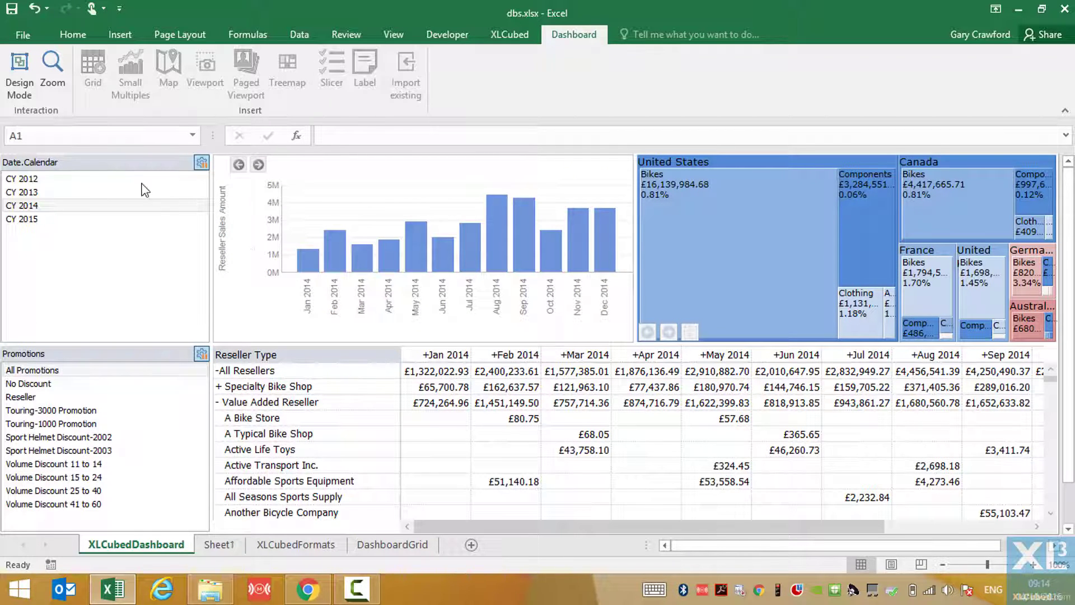
- Turn on Design Mode and add a Phone portrait target: 6.00-inch size, aspect ratio locked at 1.78
click(20, 78)
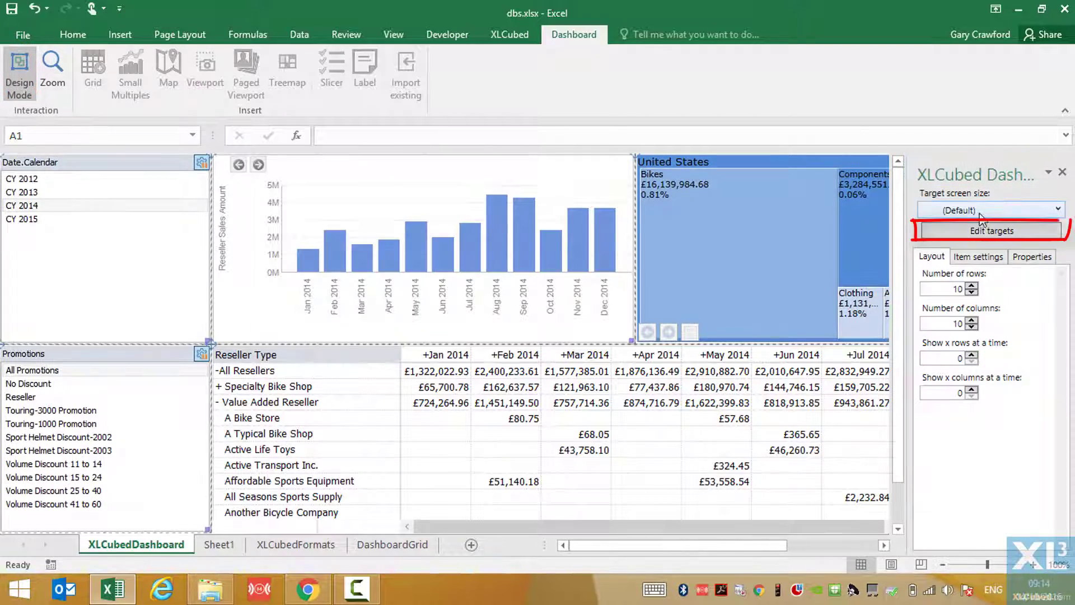
click(989, 231)
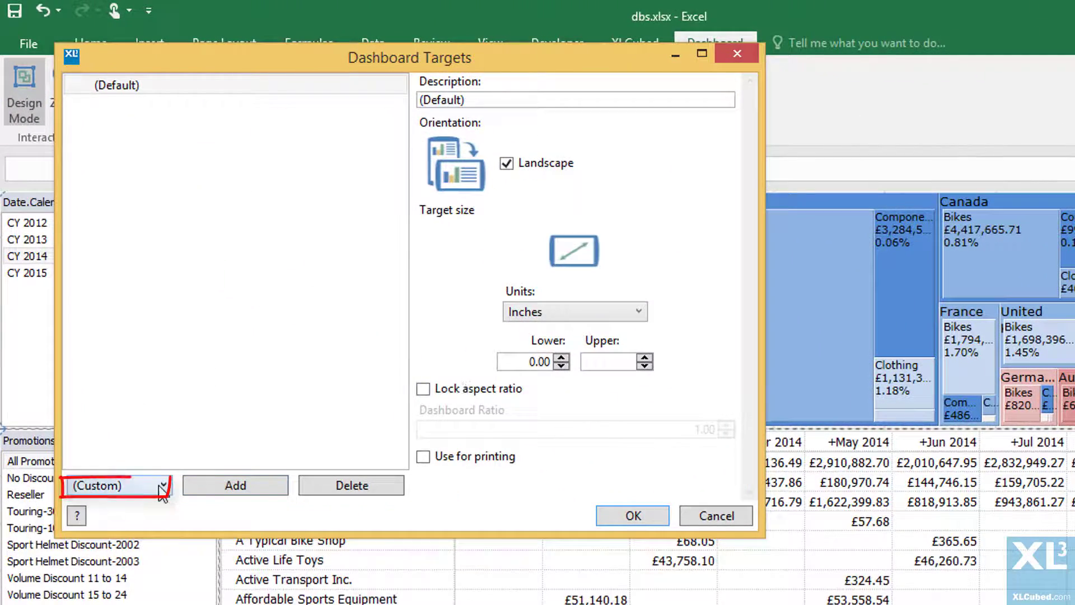
click(137, 408)
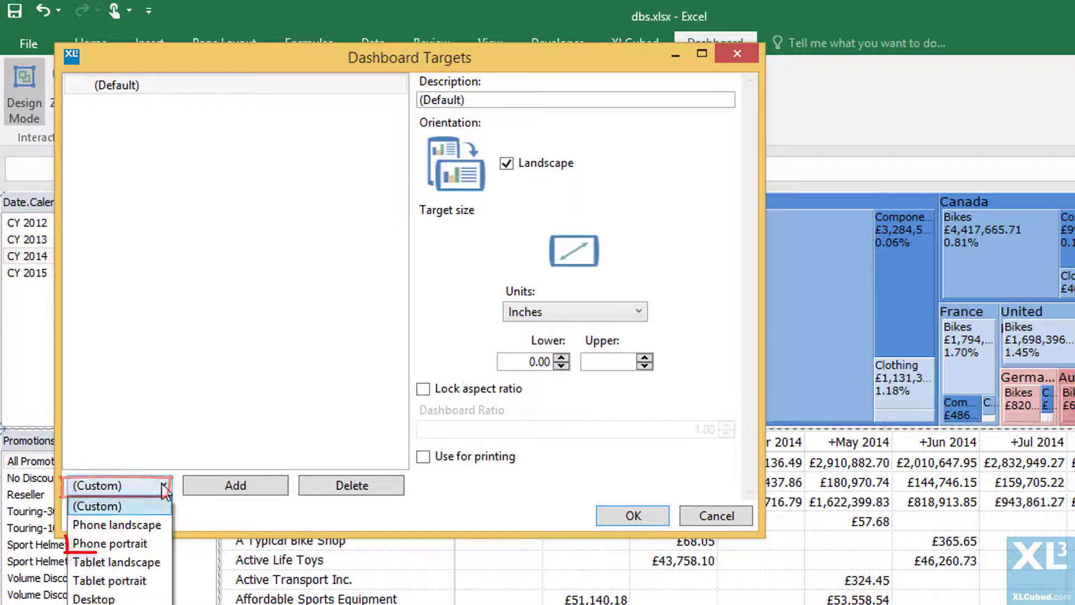
click(144, 544)
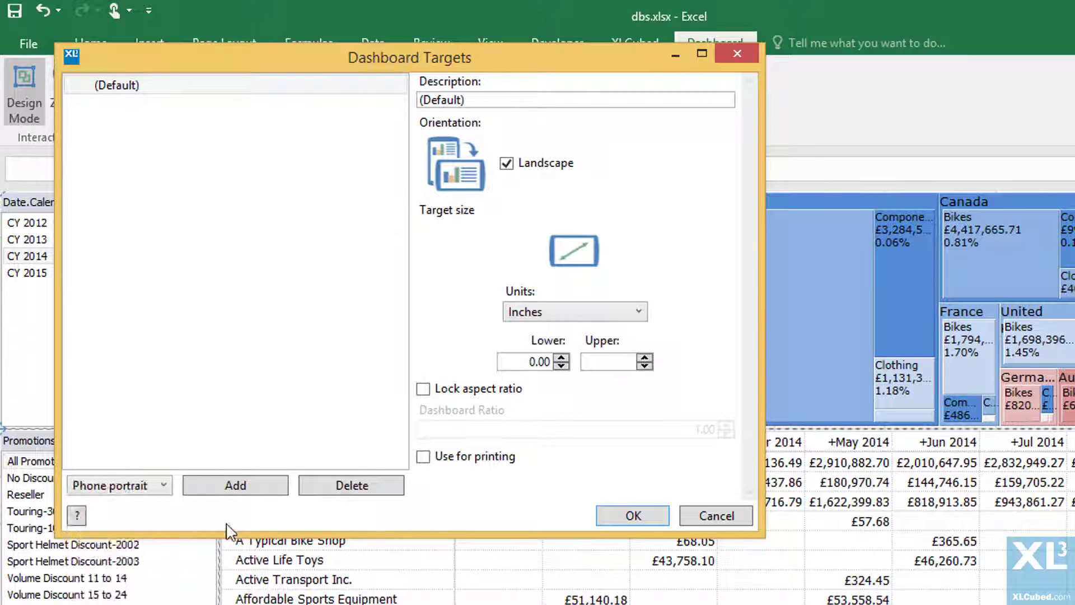
click(240, 488)
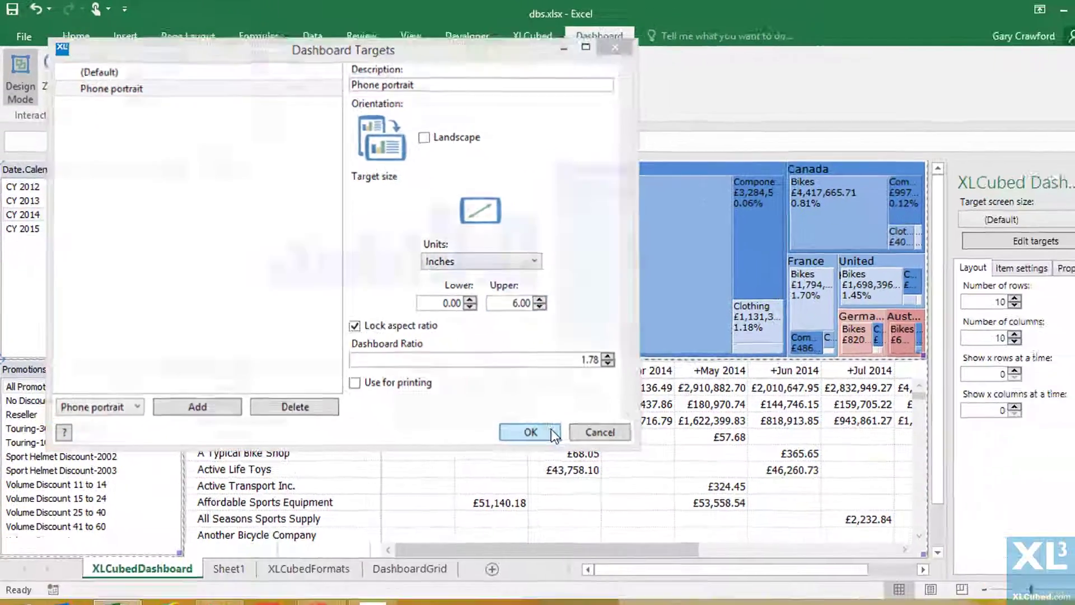
click(650, 504)
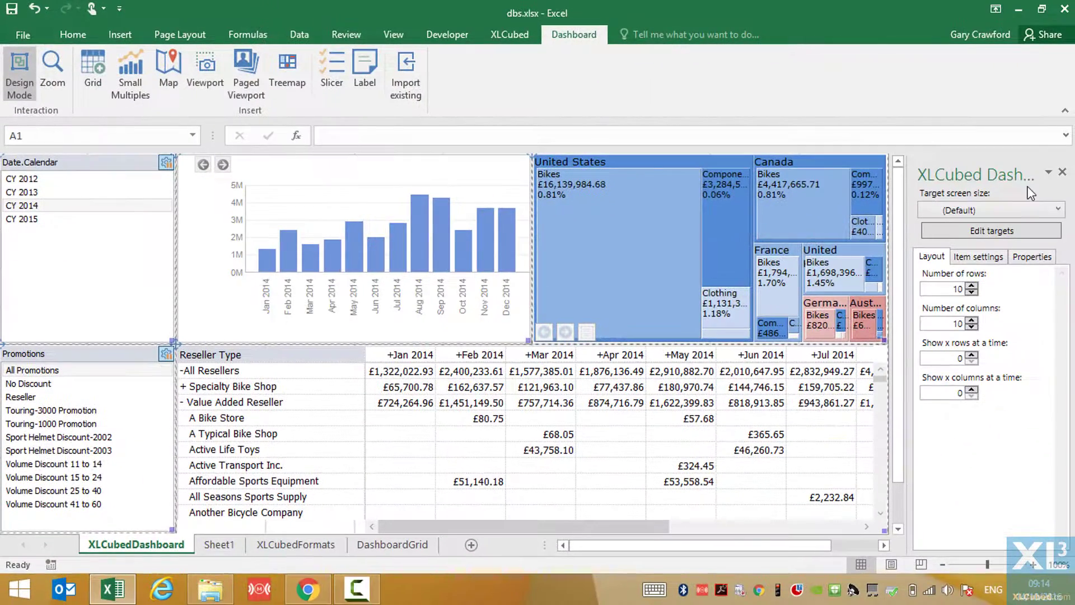
- Switch the layout target to Phone portrait and make its grid 2 columns by 4 rows
click(982, 208)
click(981, 242)
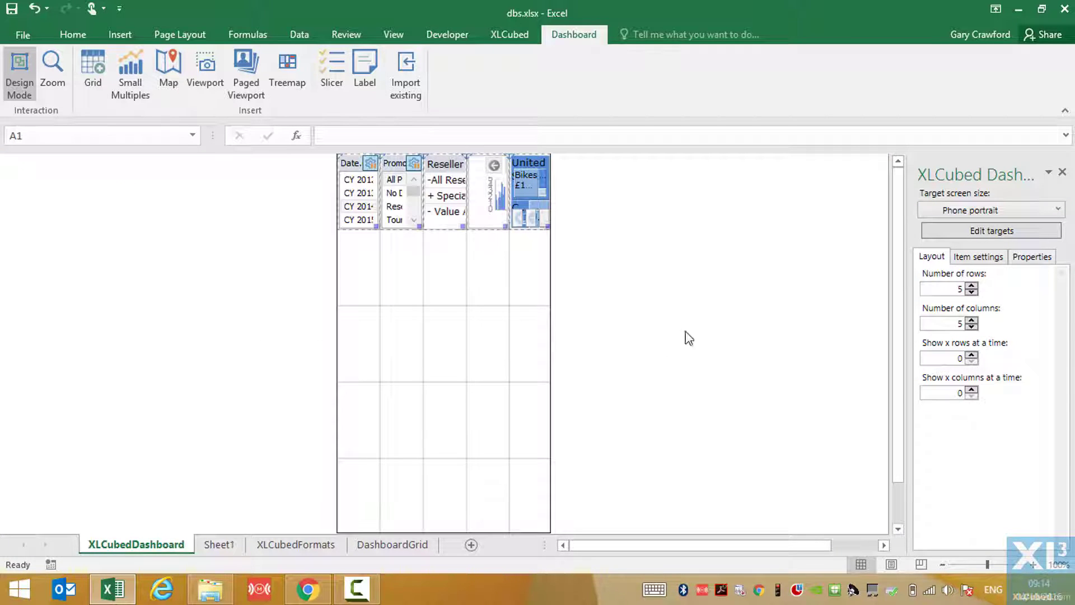
double_click(956, 326)
double_click(955, 290)
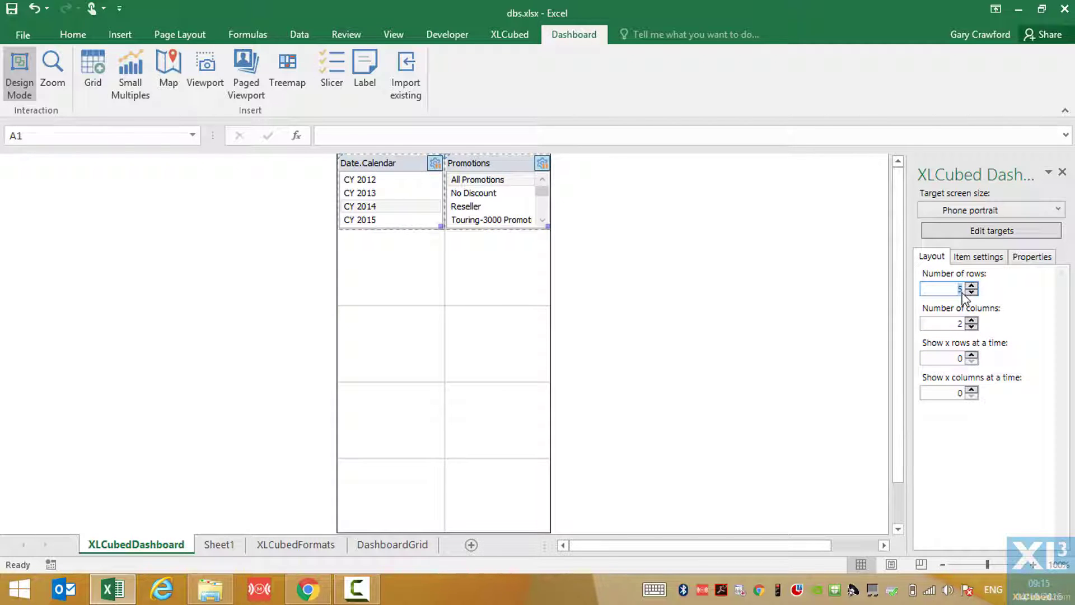
text(4)
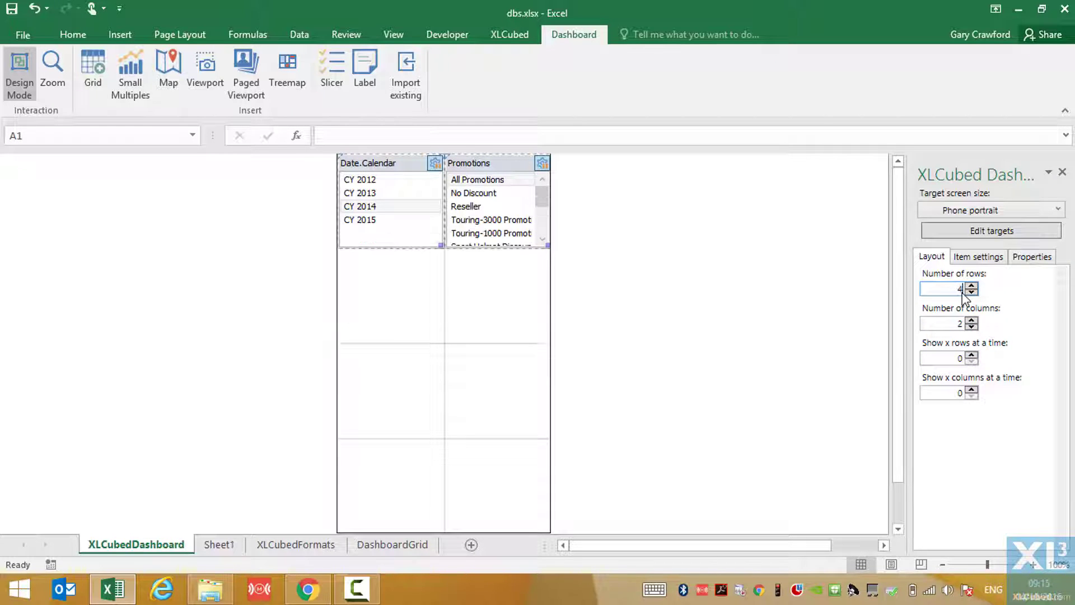
- Make the small-multiples chart, treemap and Reseller Type table visible in the phone layout
click(976, 259)
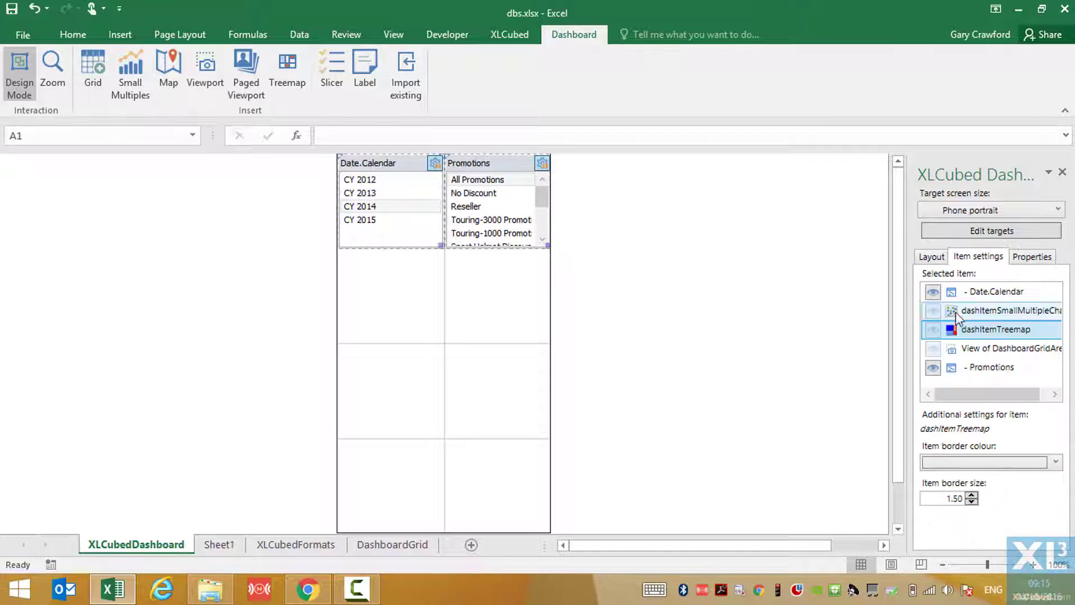
click(933, 310)
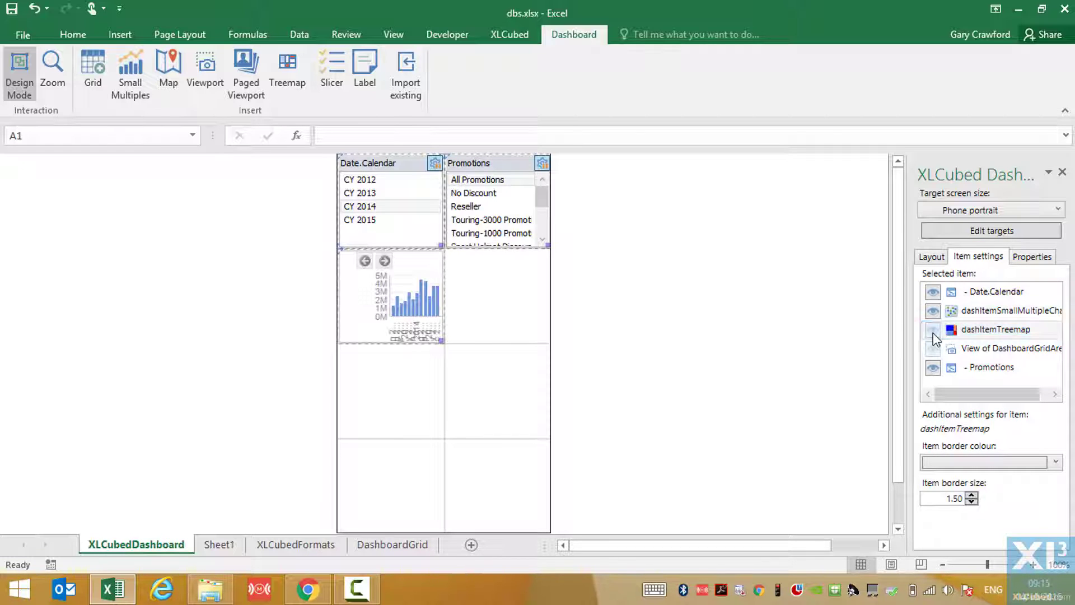
click(932, 329)
click(933, 348)
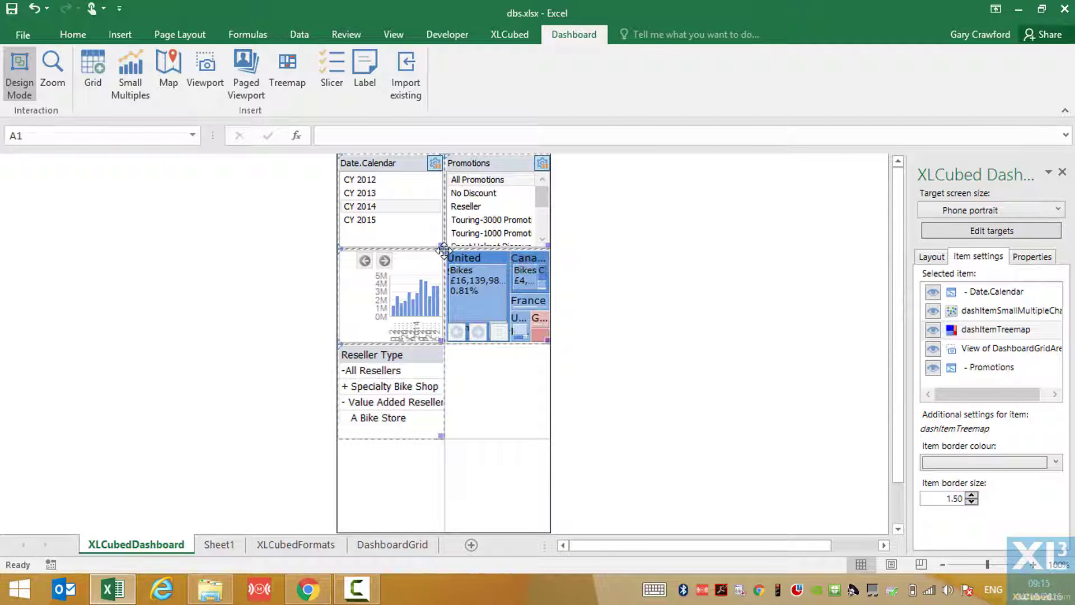
- Arrange Reseller Type, chart and treemap as full-width rows two, three and four
drag(443, 250, 364, 451)
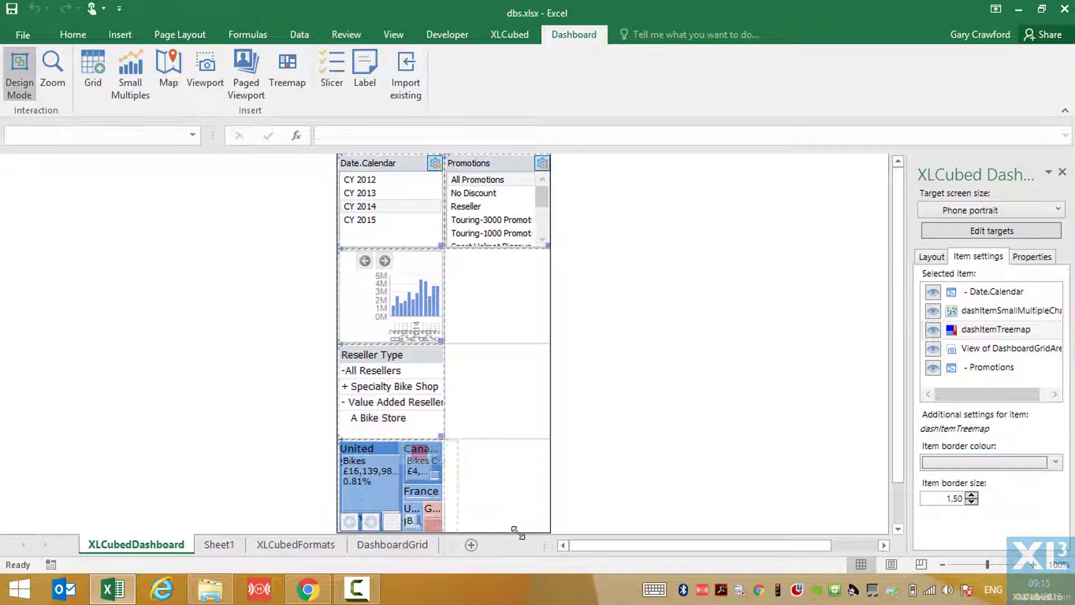
drag(518, 532, 537, 527)
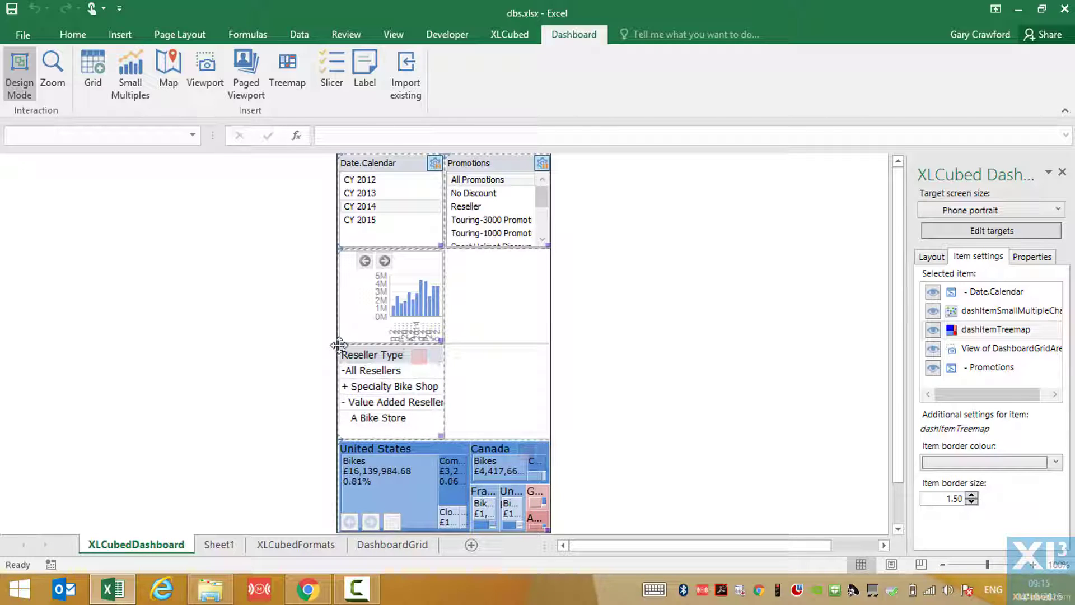
mouse_move(338, 345)
mouse_down()
mouse_move(461, 292)
mouse_move(437, 294)
mouse_move(345, 252)
mouse_move(353, 350)
mouse_up()
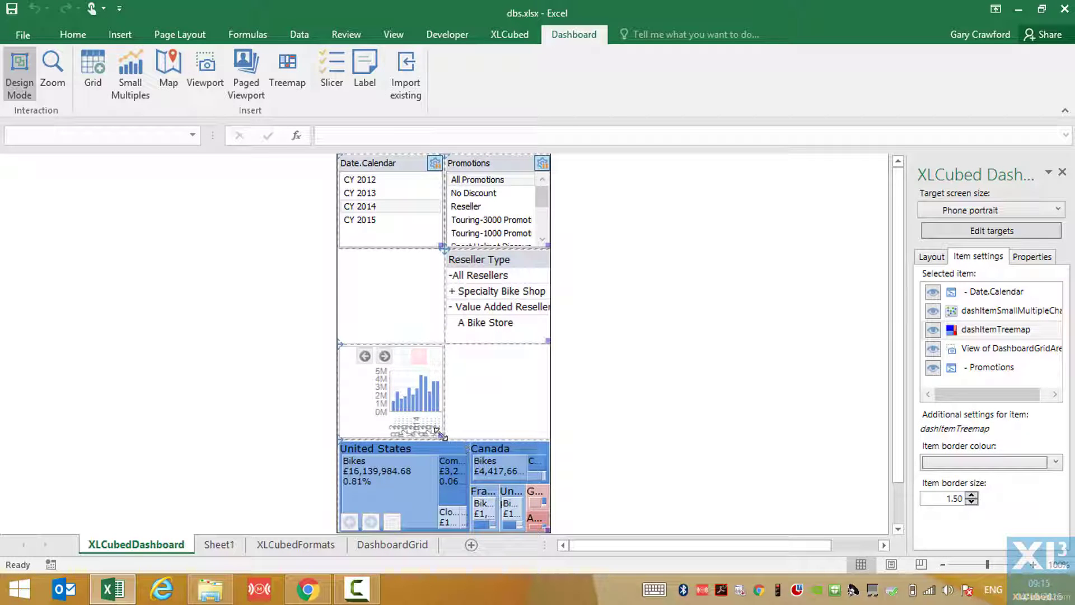
drag(438, 431, 534, 433)
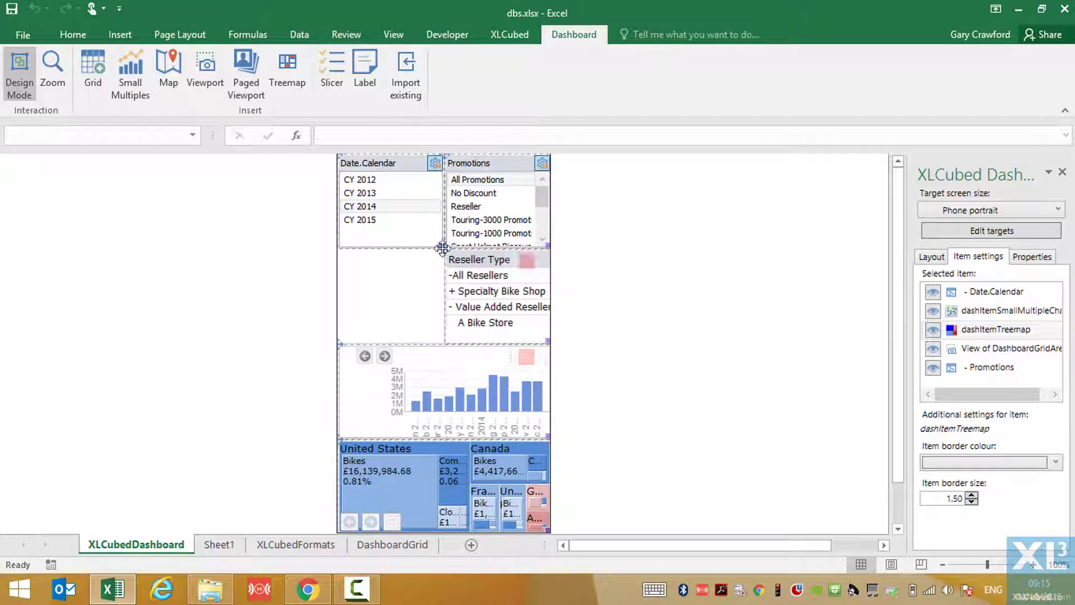
drag(442, 247, 385, 271)
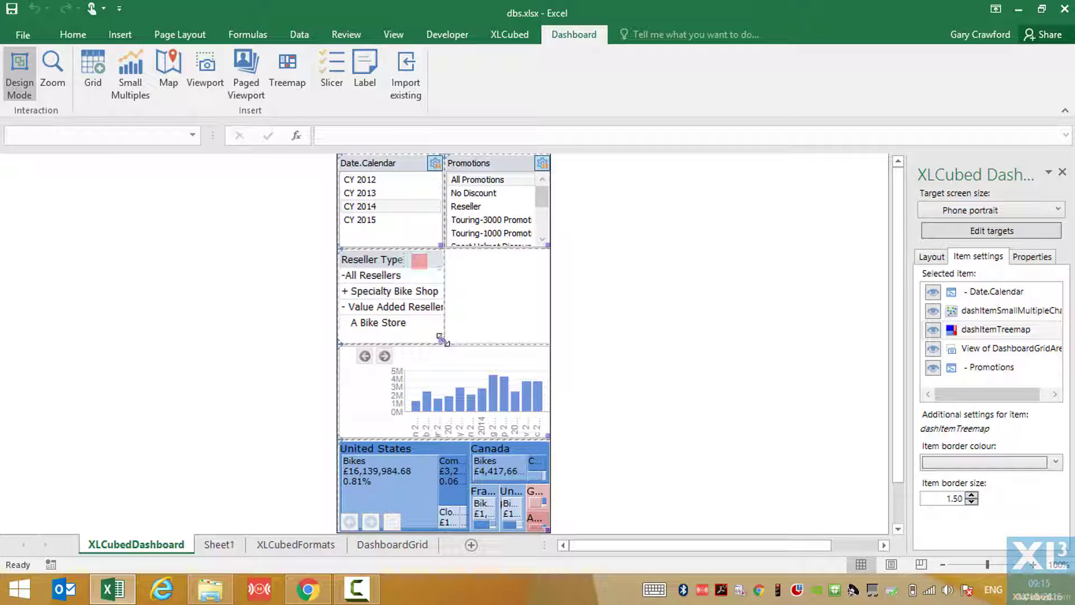
drag(440, 338, 515, 340)
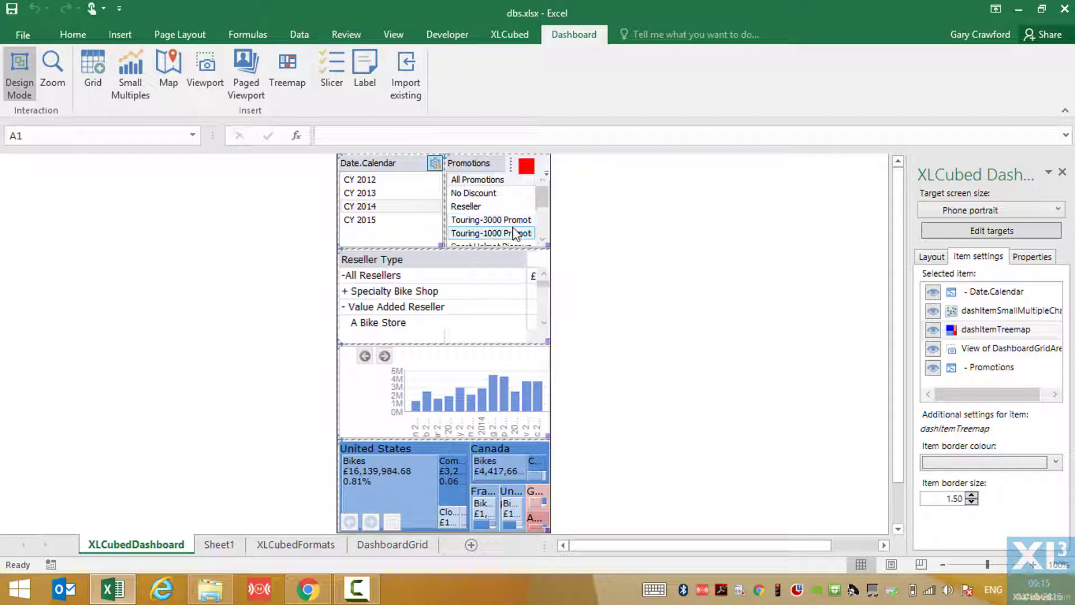
- Set the phone layout to show 2 rows at a time and scroll the preview
click(931, 257)
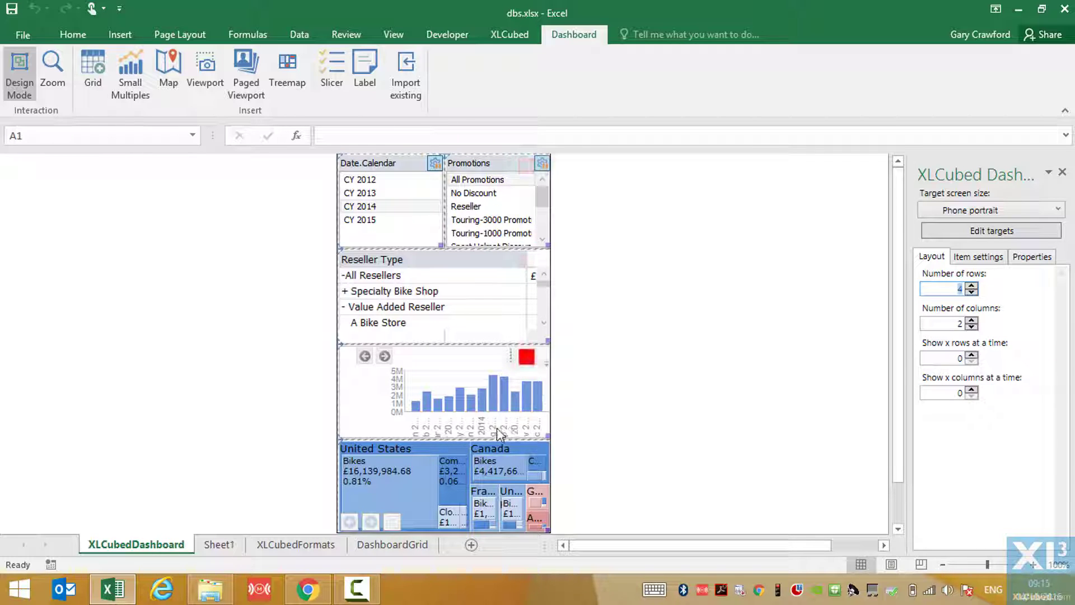
click(957, 357)
text(2)
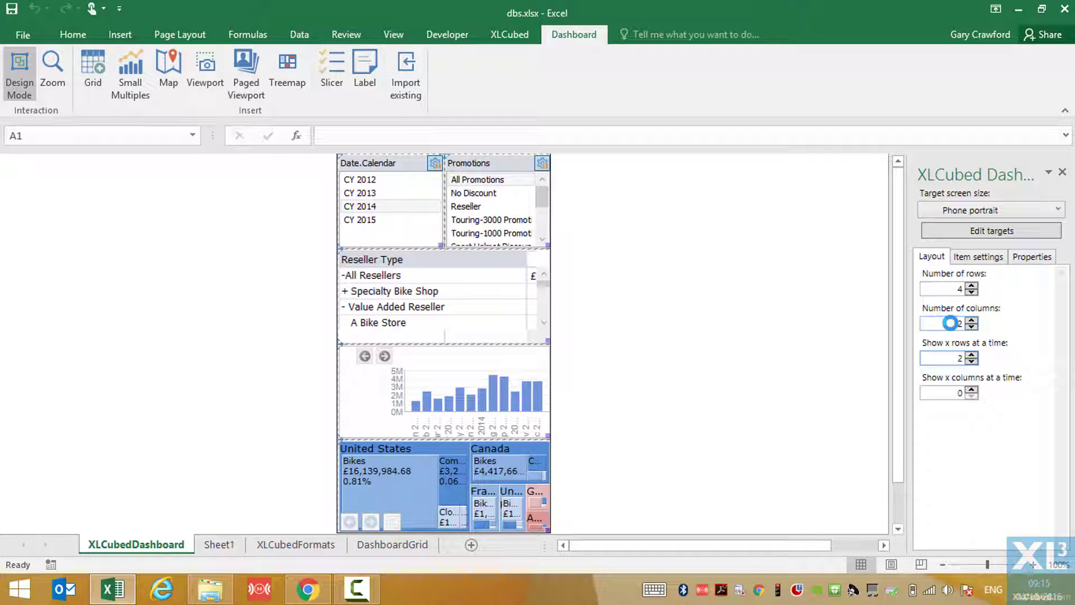
click(950, 323)
drag(545, 244, 566, 208)
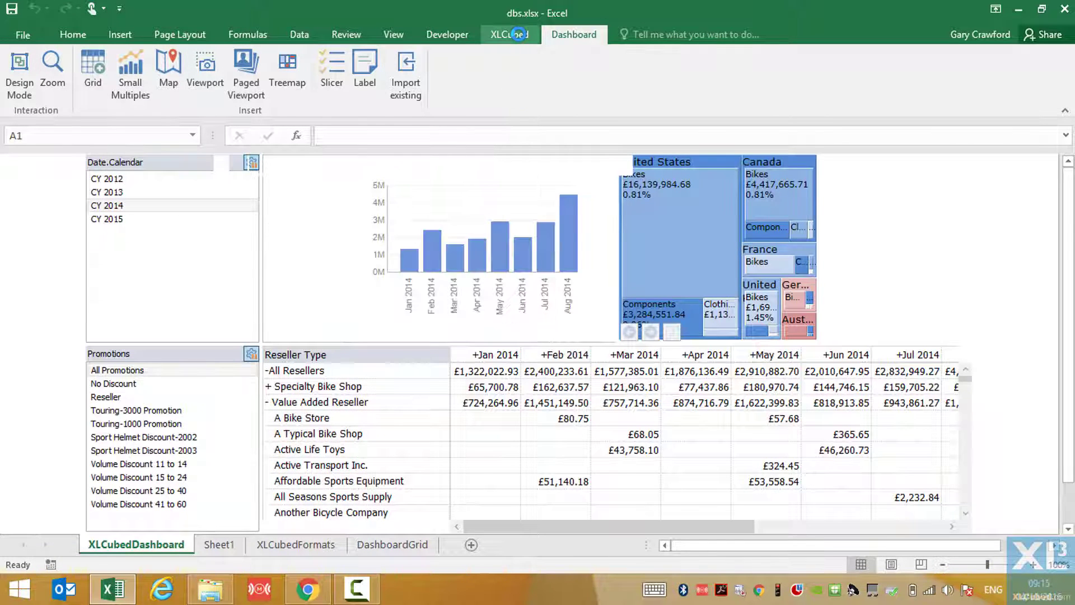
- Publish the workbook to XLCubed Web as dbs in the DASHBOARD folder
click(520, 35)
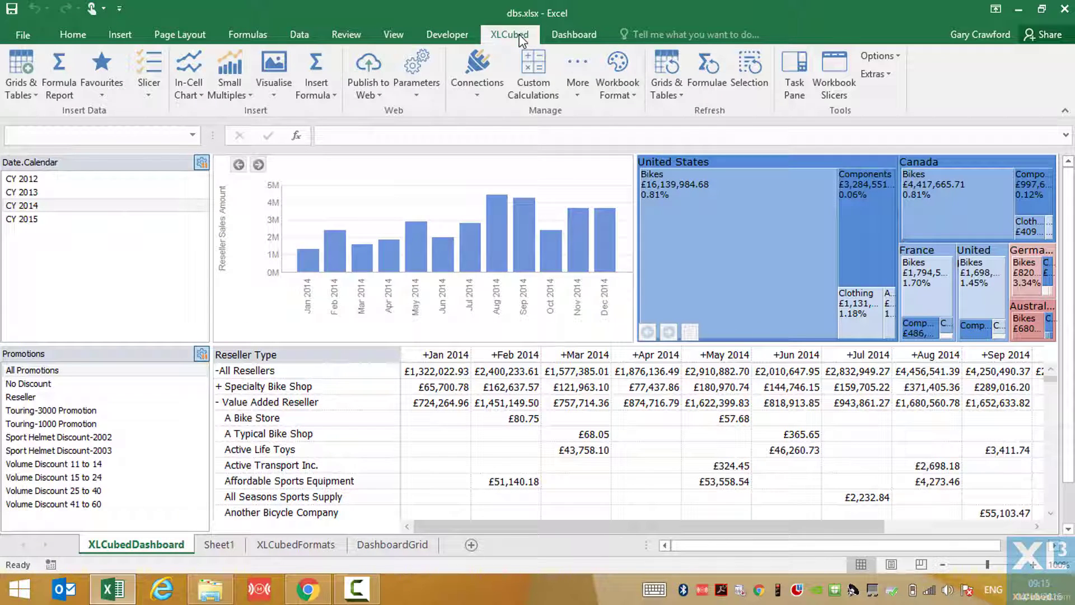
click(370, 100)
click(385, 110)
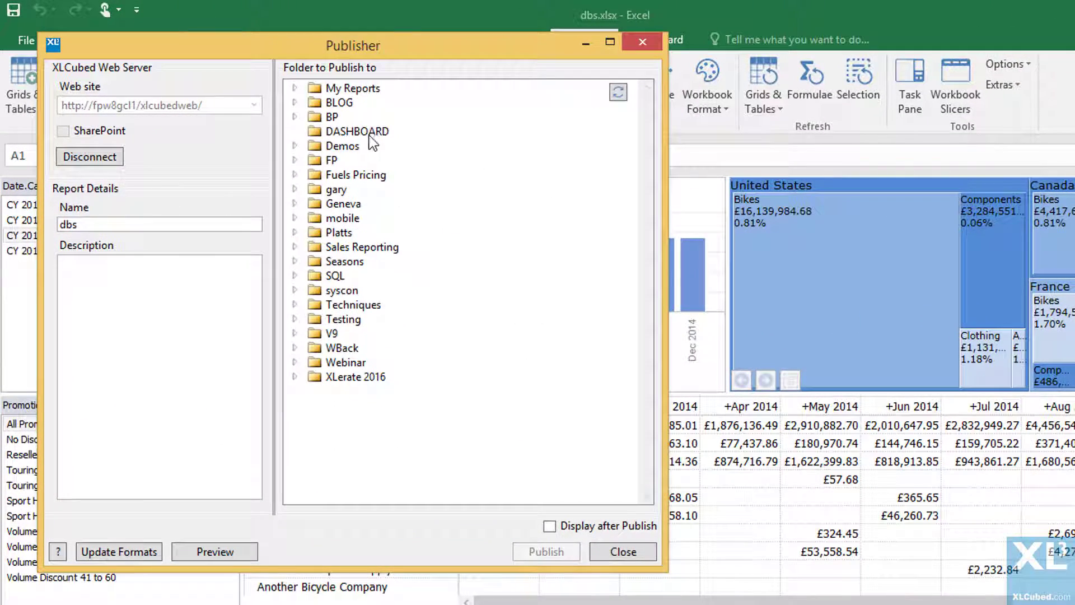
click(340, 124)
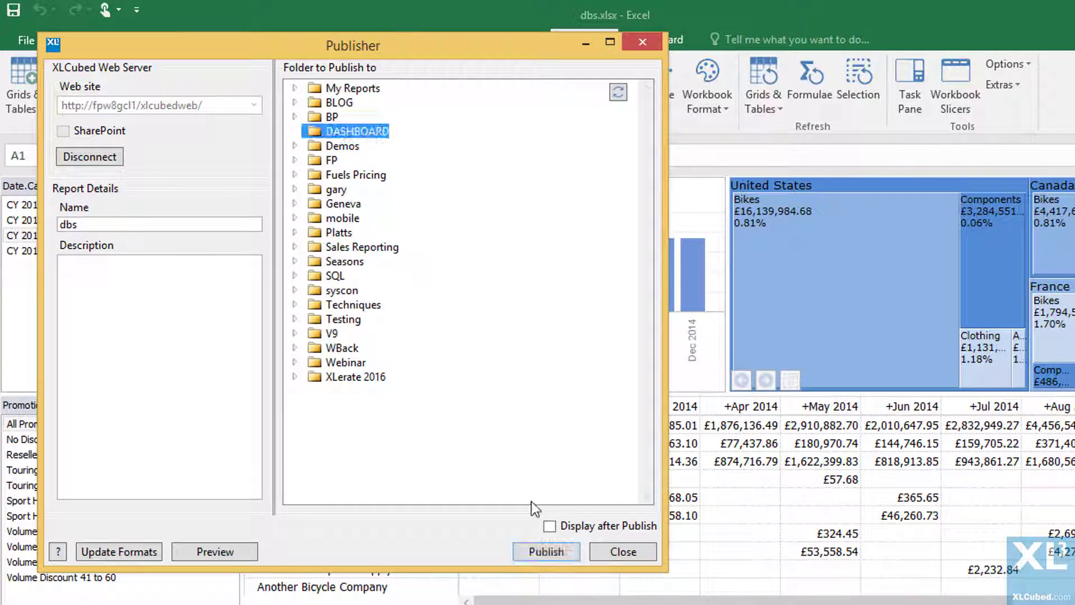
click(538, 553)
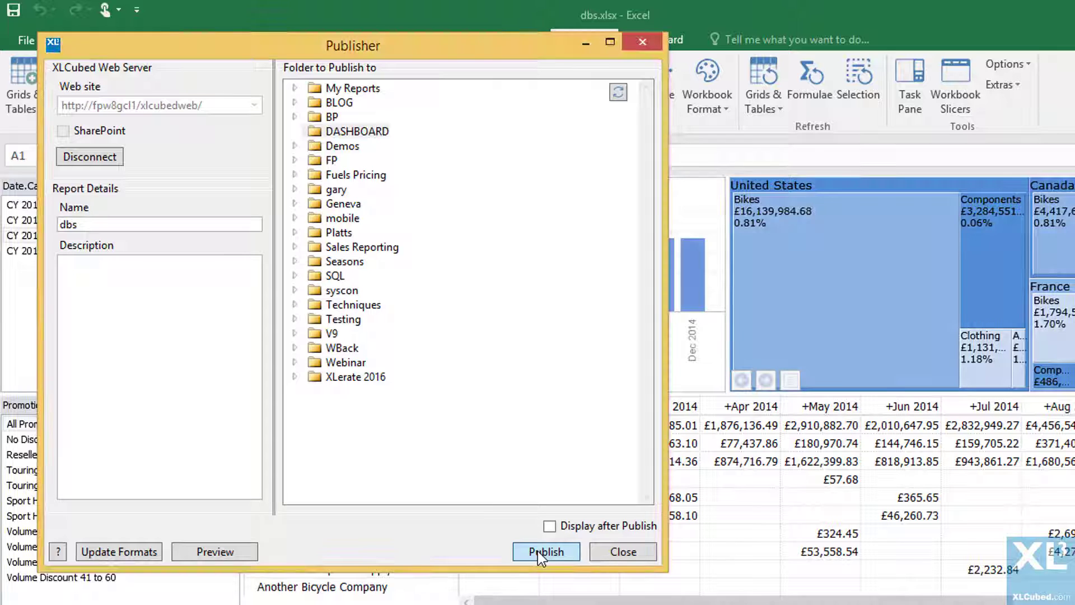
click(457, 330)
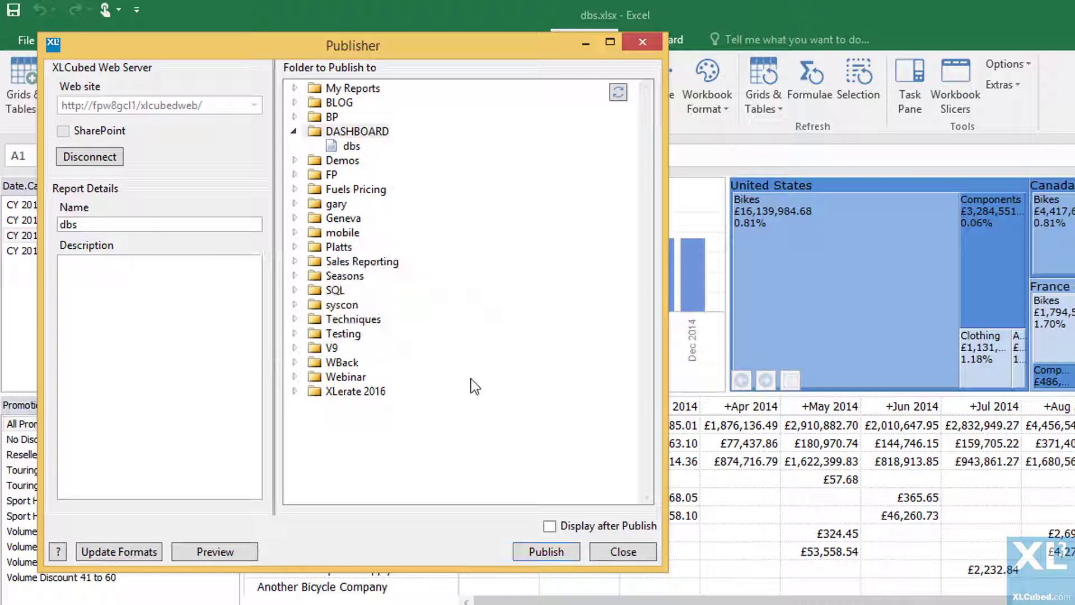
- Close the publisher and open the dbs report from the DASHBOARD folder in XLCubed Web
click(616, 553)
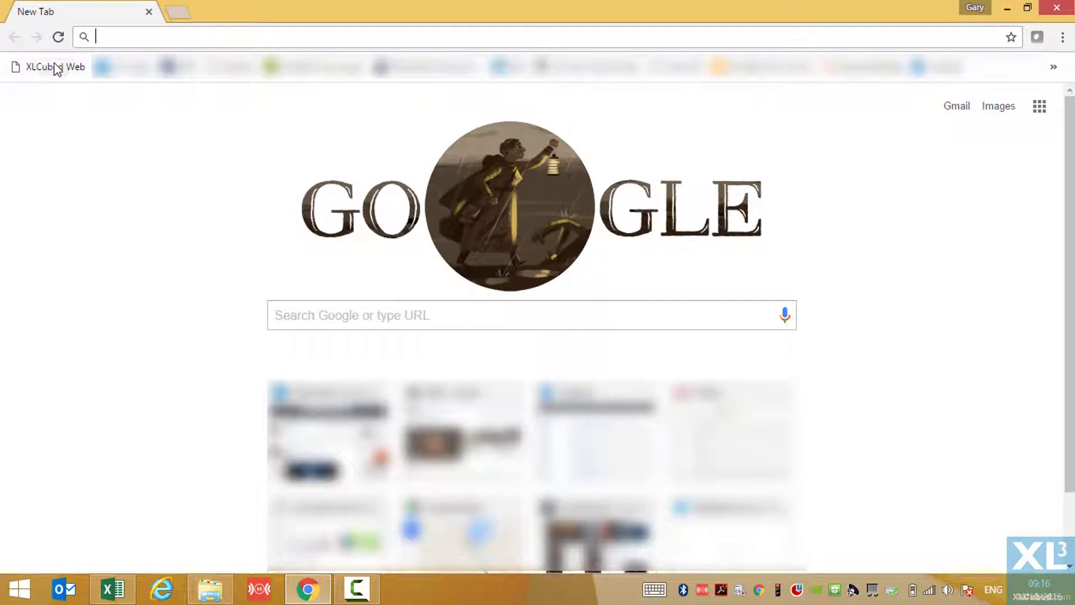
click(56, 68)
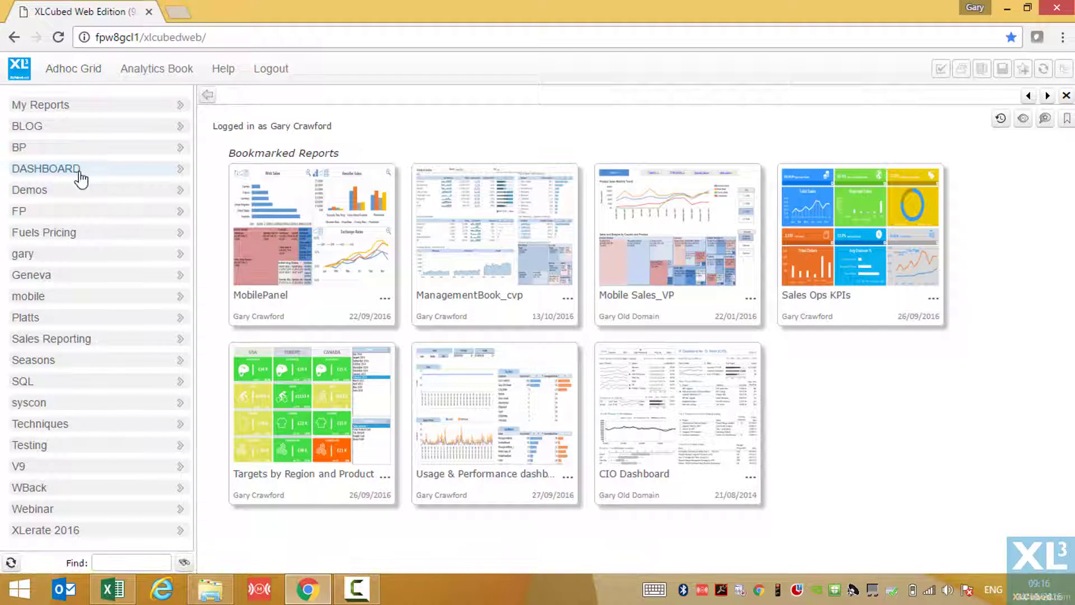
click(81, 170)
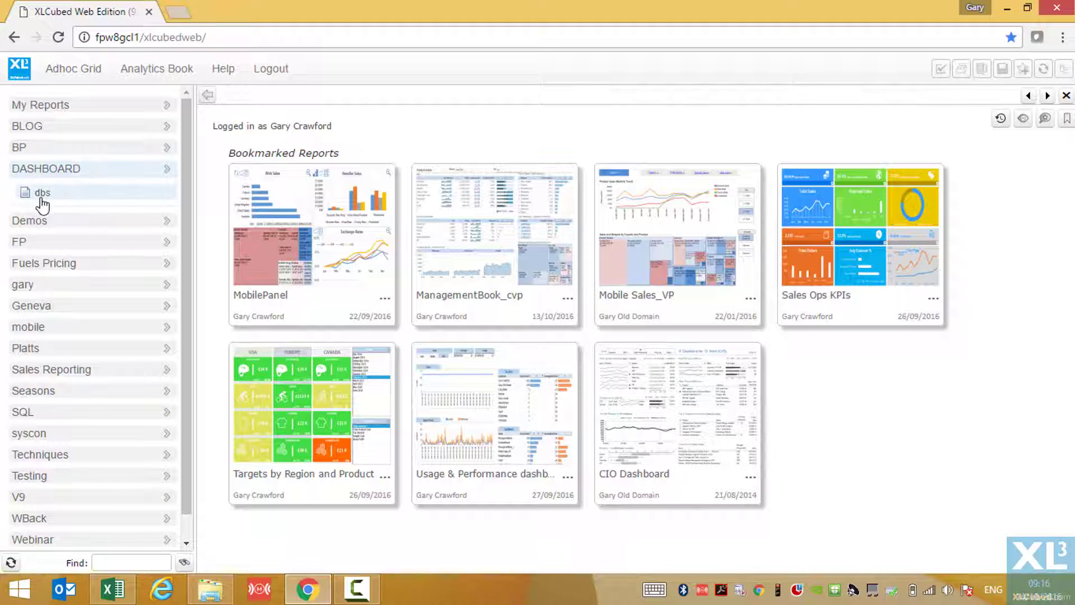
click(41, 196)
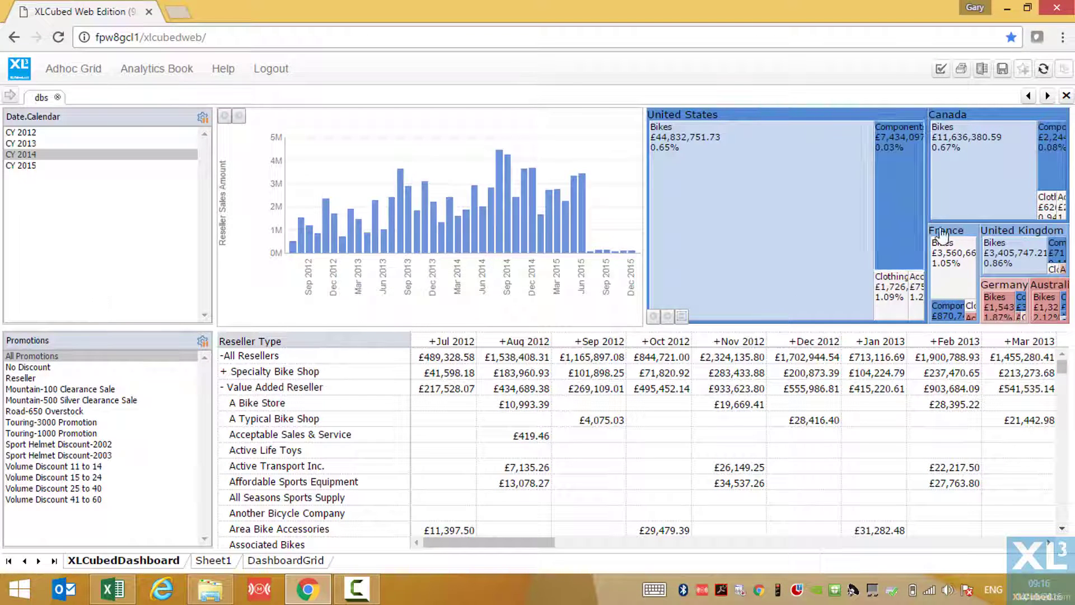
- Narrow the browser window to preview the dashboard's phone portrait layout
click(1028, 8)
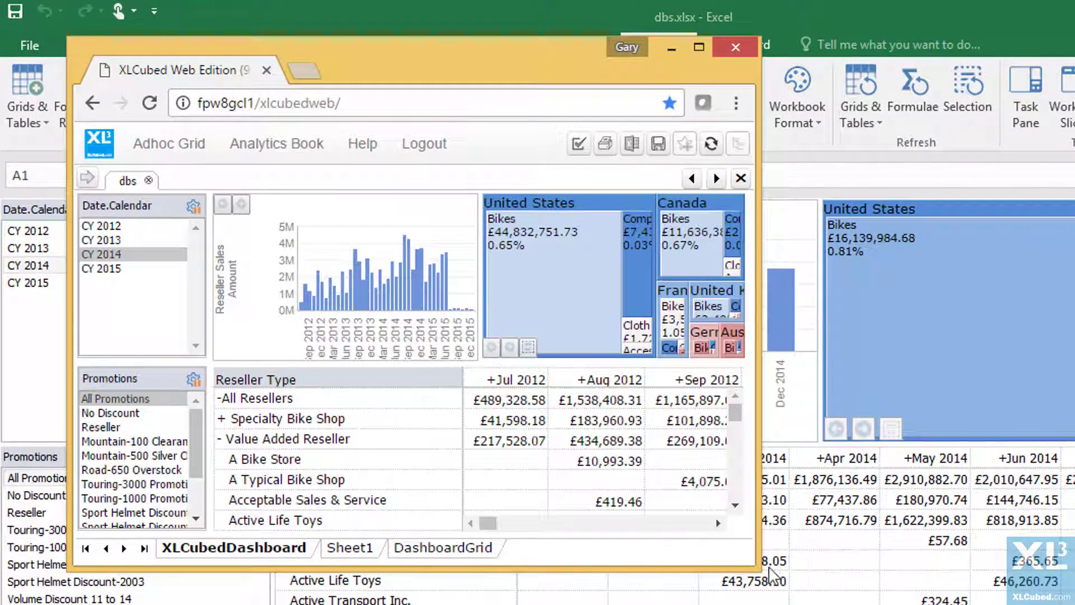
drag(758, 579, 650, 604)
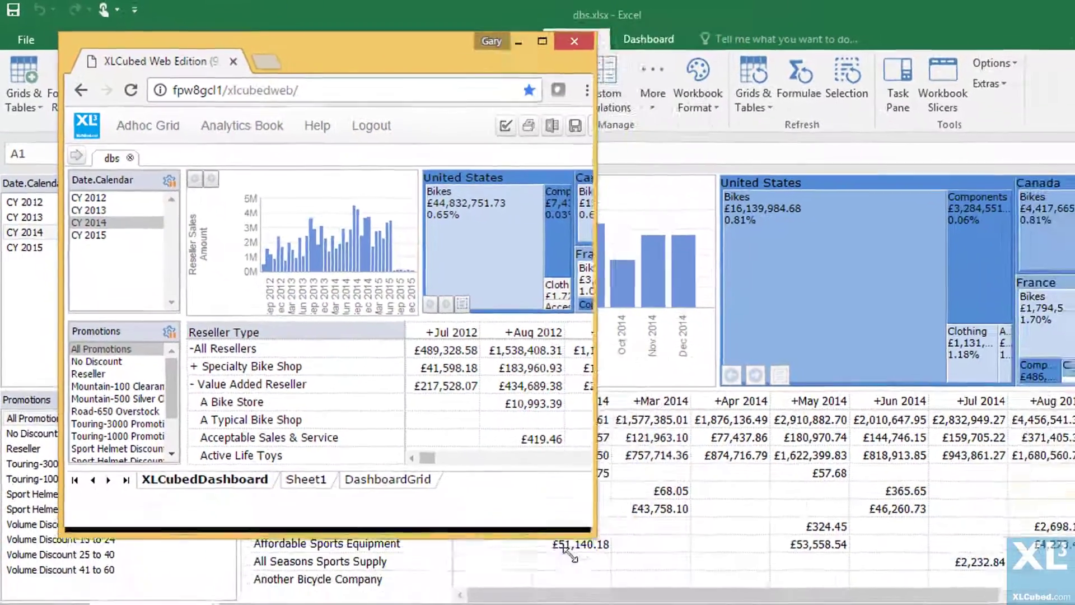
drag(570, 553, 346, 604)
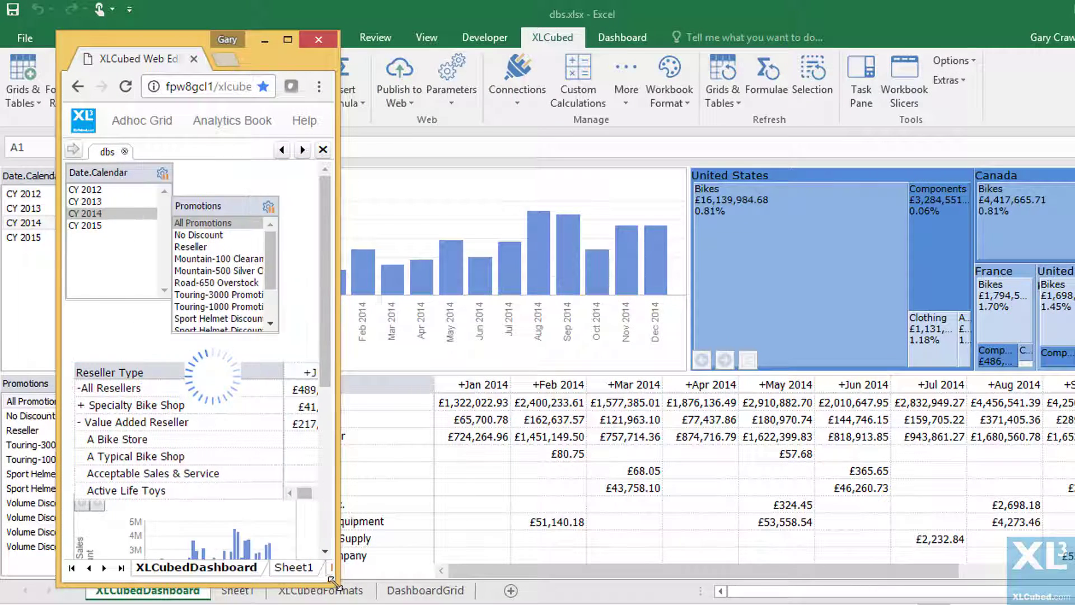
drag(324, 258, 328, 445)
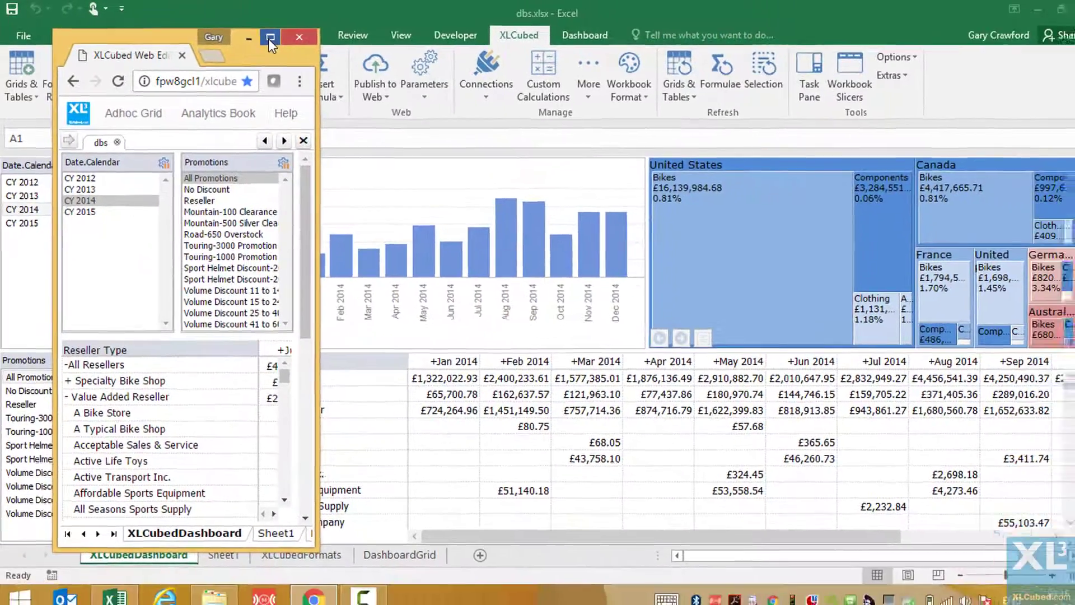
- Restore the browser to full screen and filter the dashboard to CY 2013 and Canada Bikes
click(270, 38)
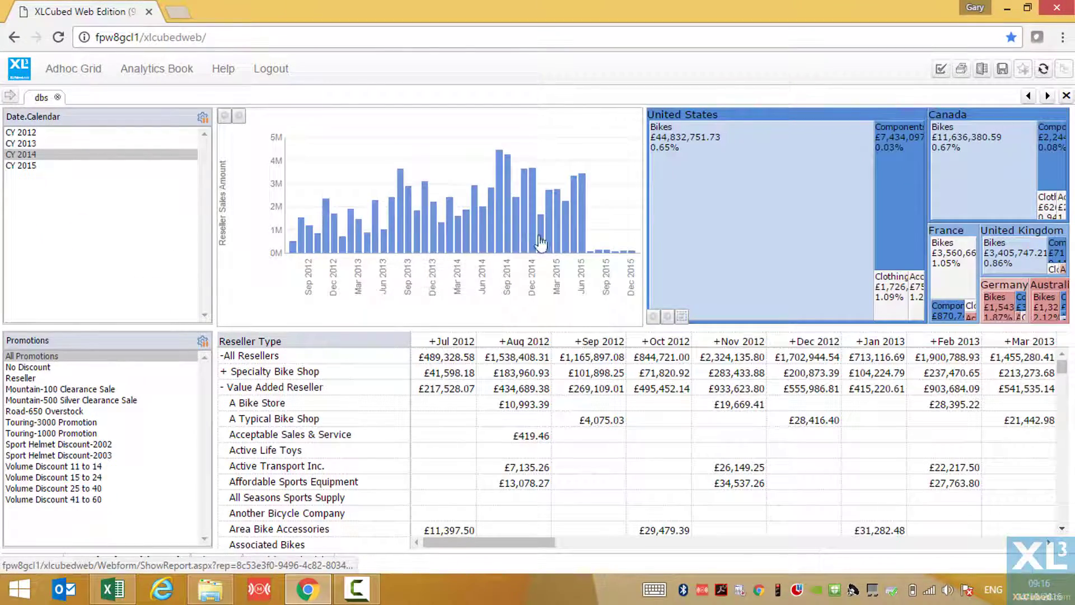
click(39, 144)
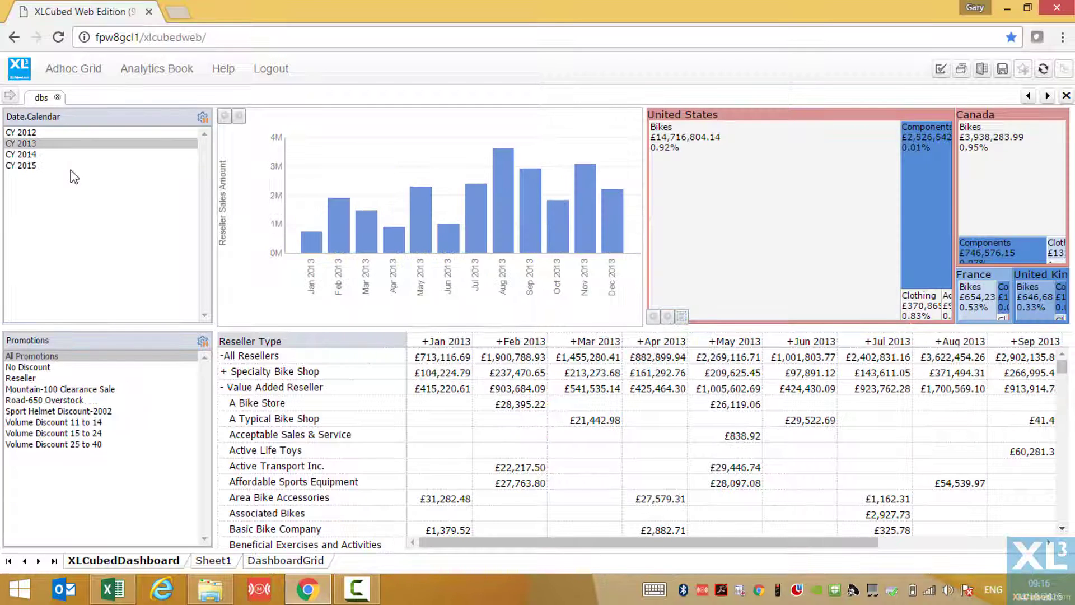
click(1011, 178)
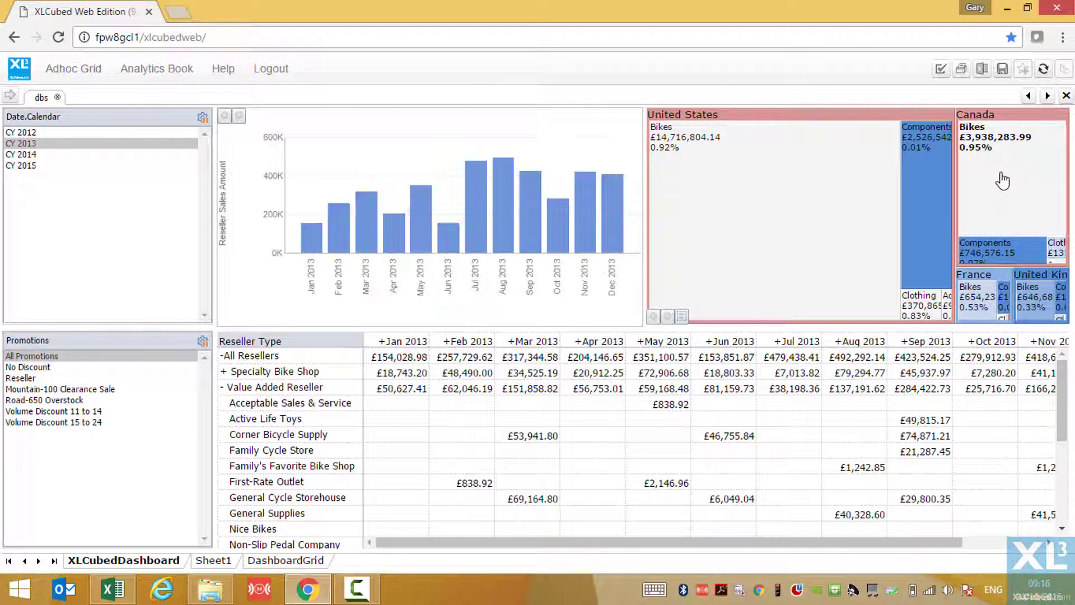